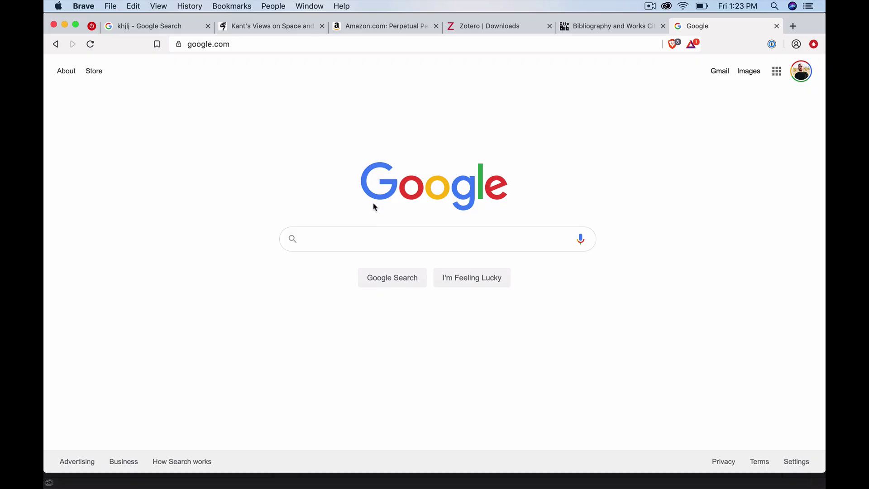
Search Google for 'alfred app' and open the alfredapp.com site.
click(349, 239)
text(alfred app)
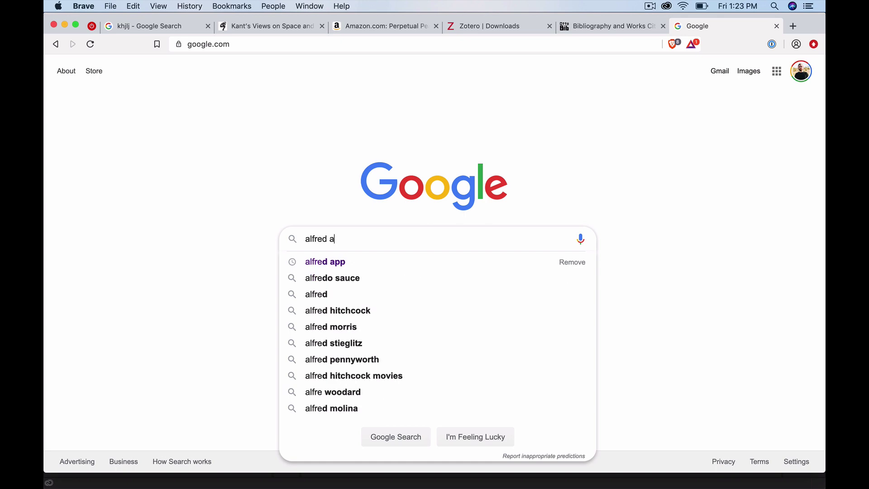
key(Return)
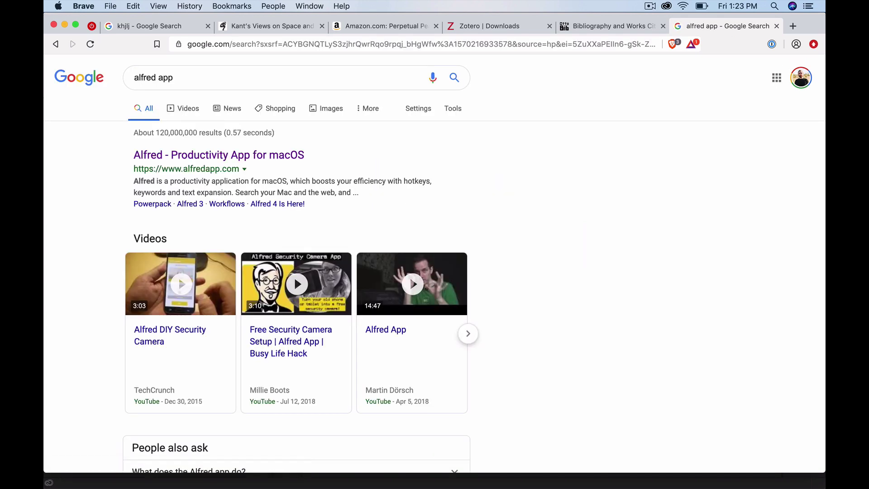
click(233, 156)
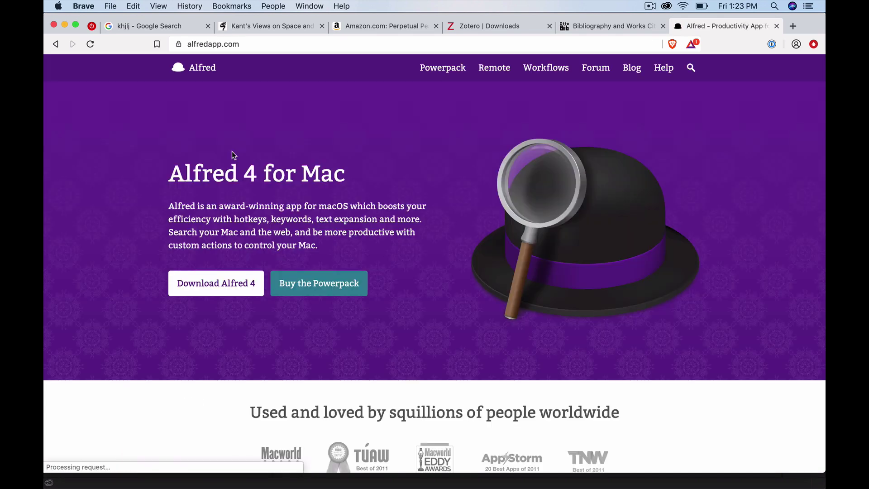
Download the Alfred 4 installer and save it to Downloads.
click(220, 292)
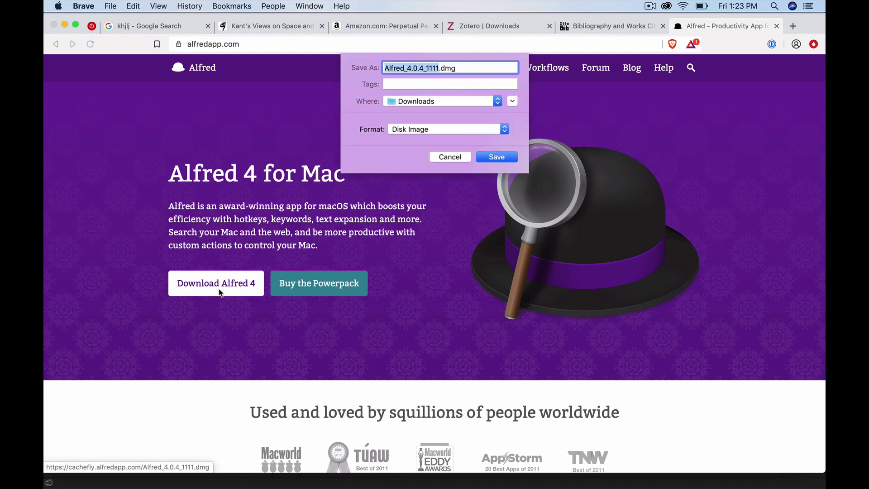
key(Return)
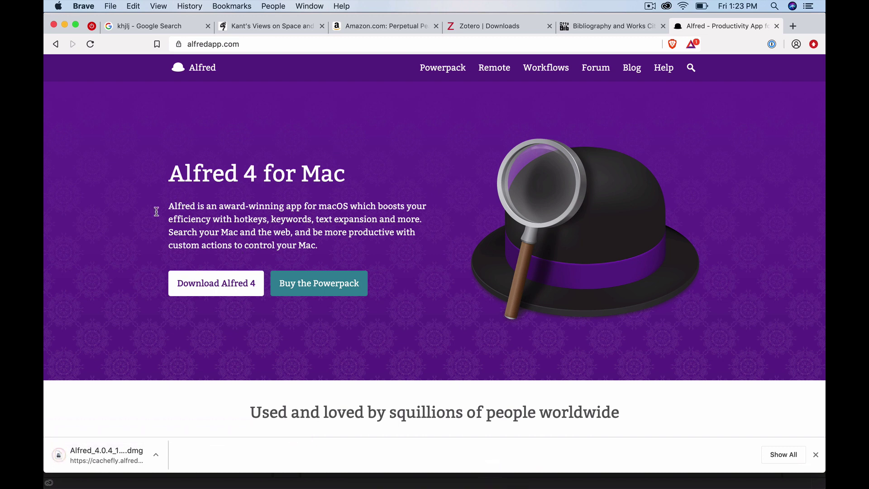
scroll(135, 224, down, 1)
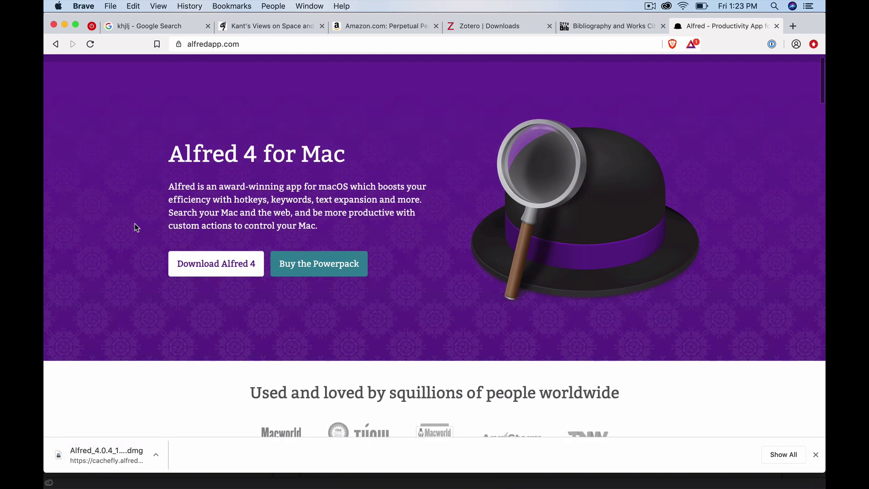
Copy Alfred 4 from the disk image into Applications, launch it, and confirm the security prompt.
click(107, 453)
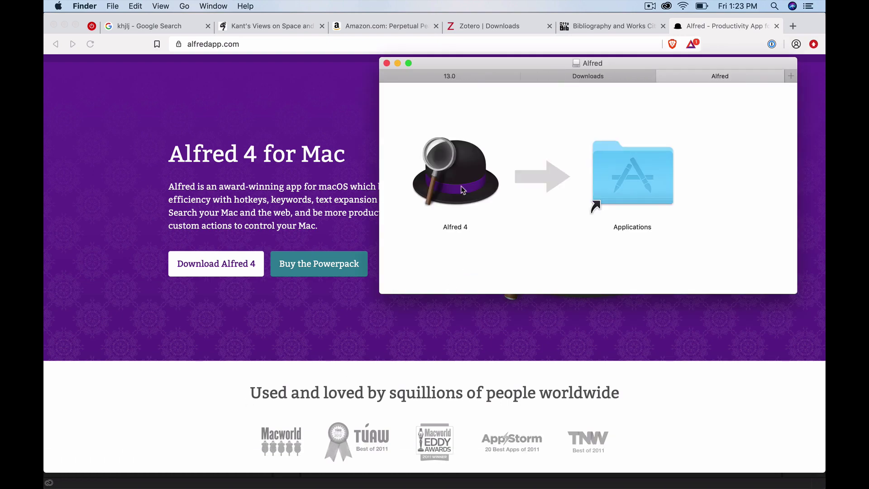
drag(464, 190, 635, 189)
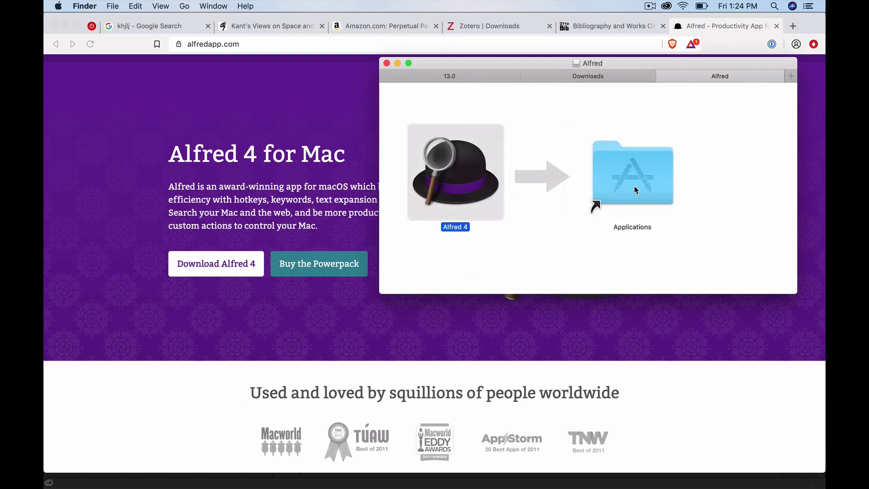
double_click(634, 186)
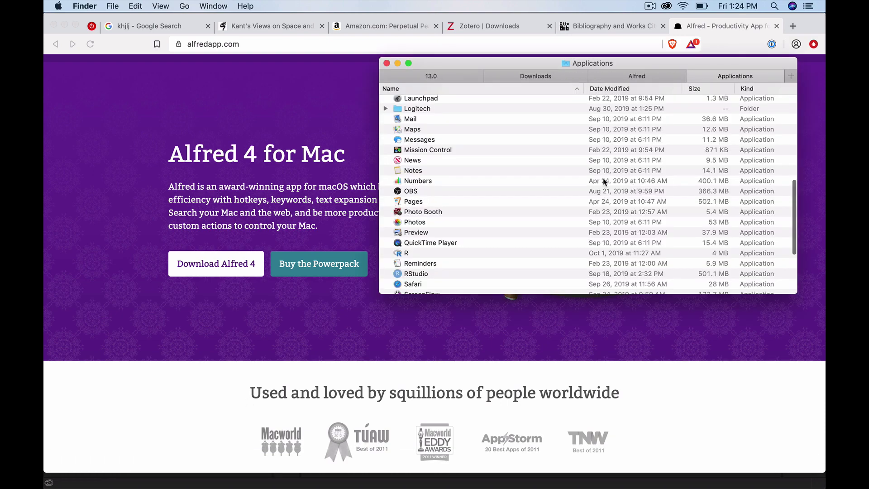
scroll(516, 156, up, 10)
scroll(516, 156, down, 1)
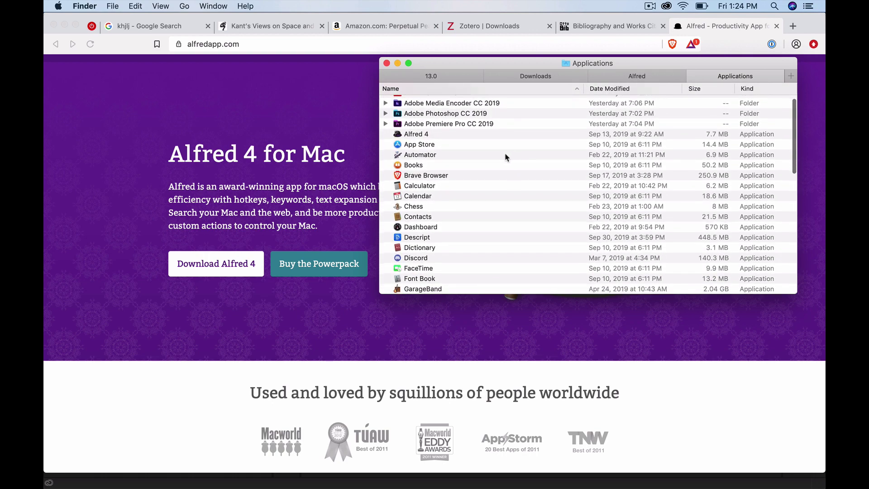
double_click(429, 136)
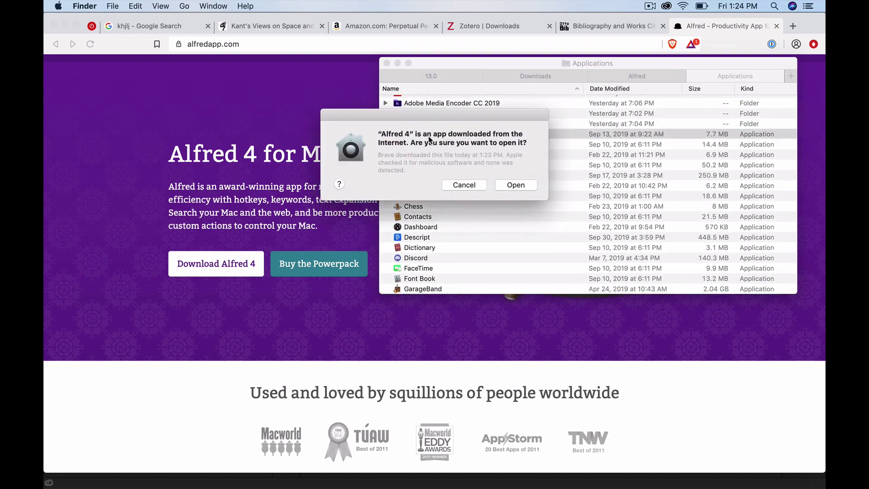
click(515, 185)
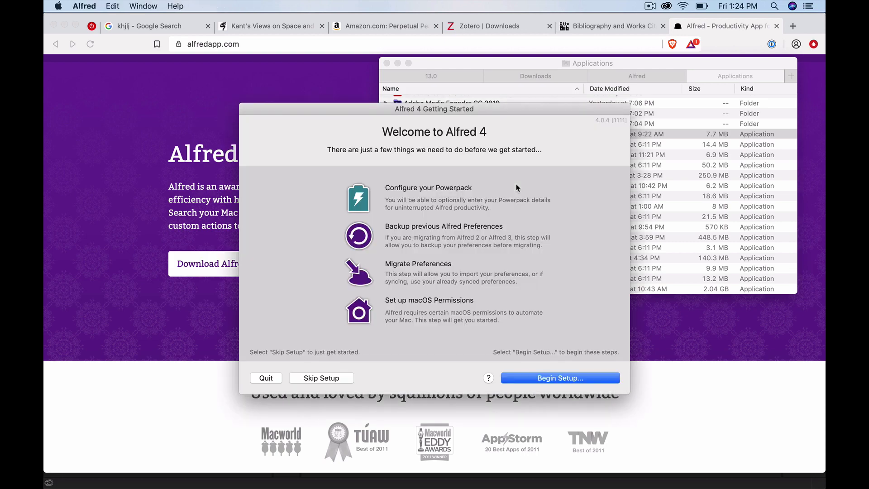
Begin the guided Alfred setup and continue without a Powerpack licence.
drag(419, 113, 388, 97)
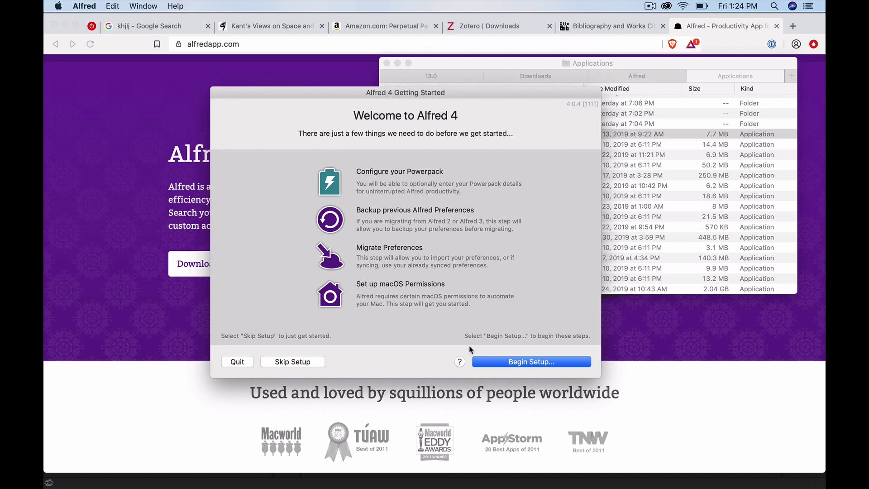
click(484, 364)
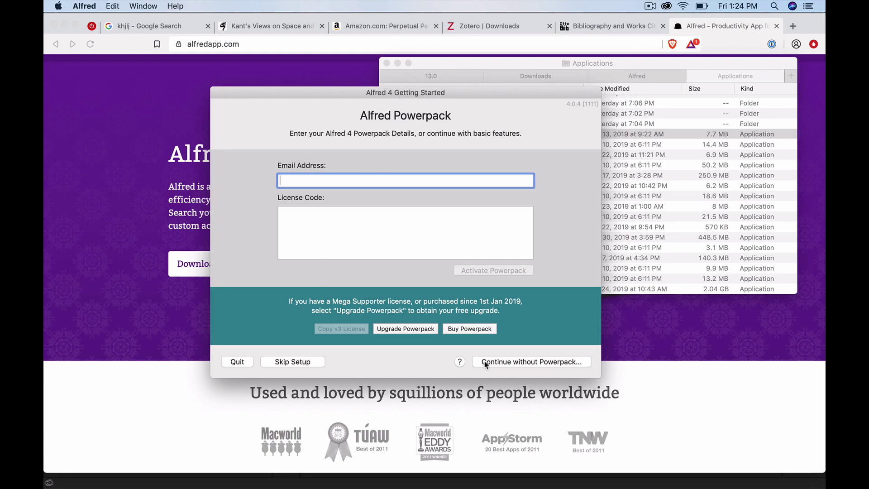
click(485, 360)
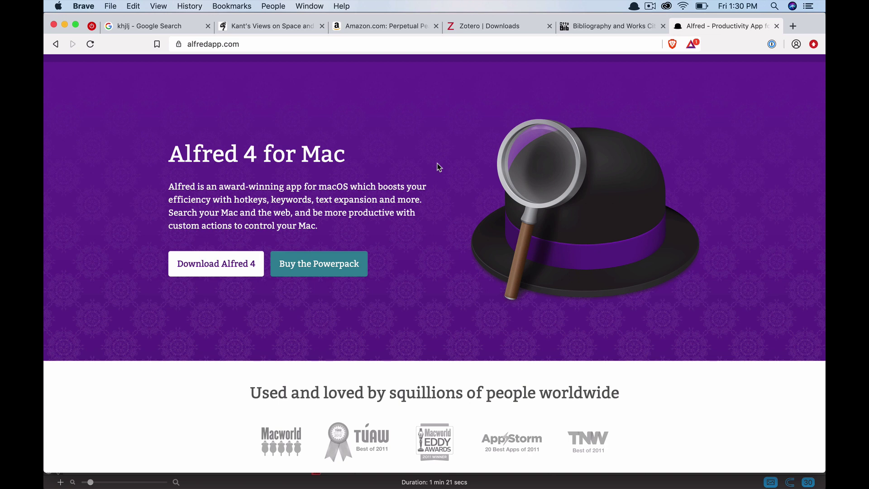
key(alt+space)
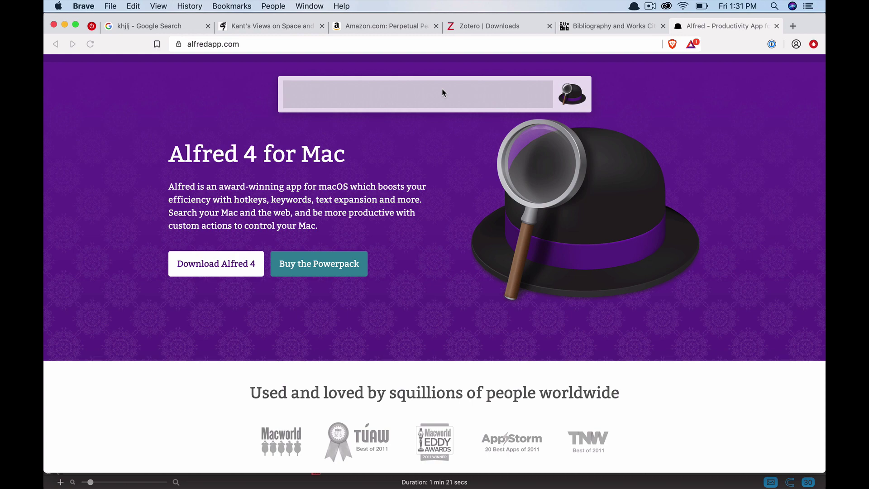
text(find)
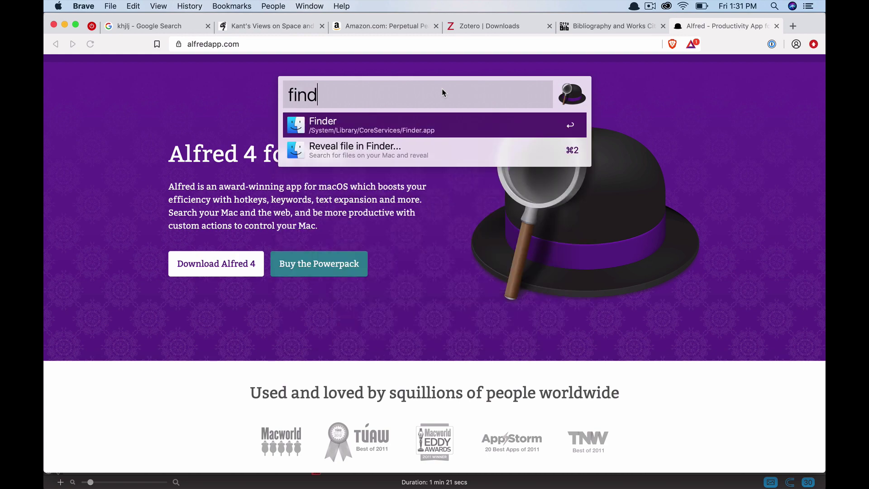
text( Movies)
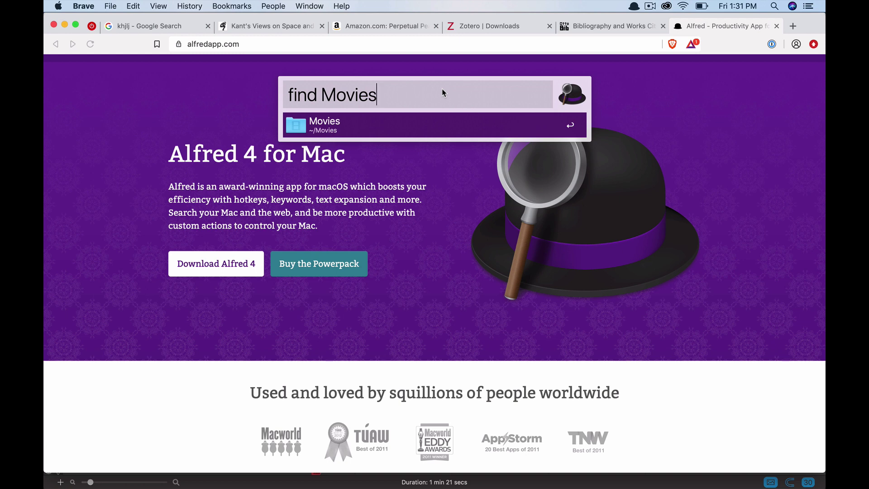
key(Right)
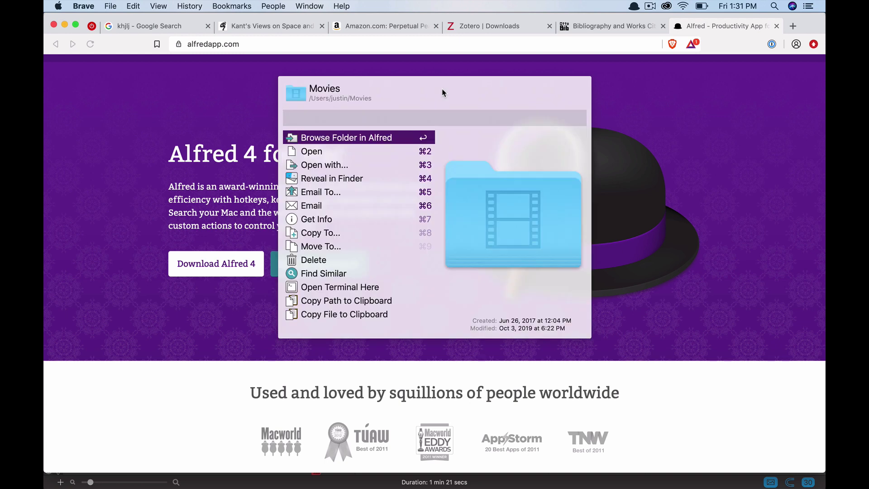
key(Down)
key(Down)
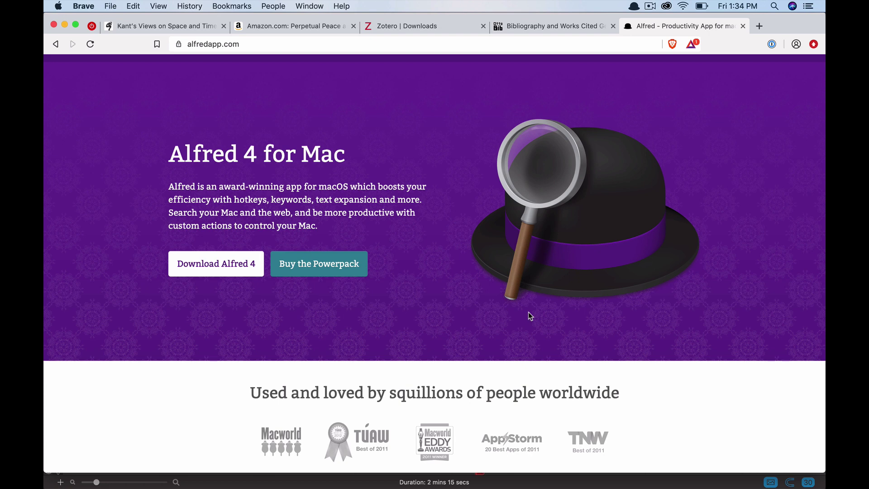
Open Show Alfred Preferences by searching 'prefere' in the Alfred bar.
key(alt+space)
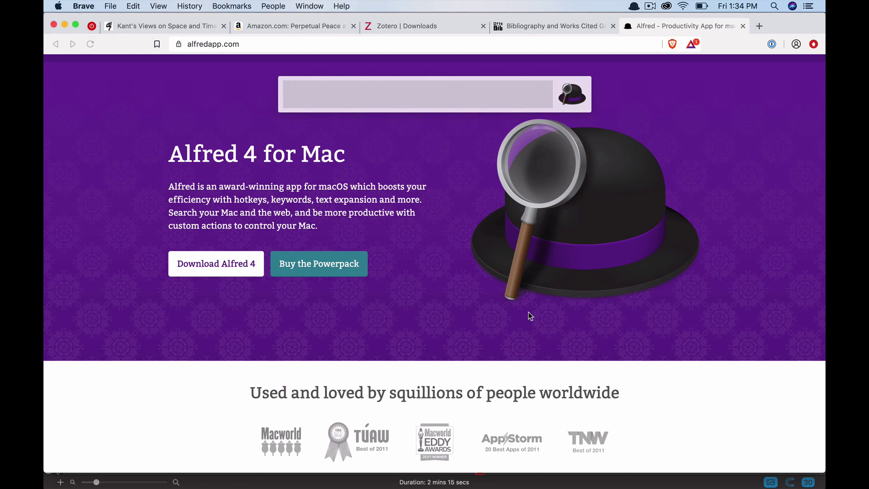
text(prefere)
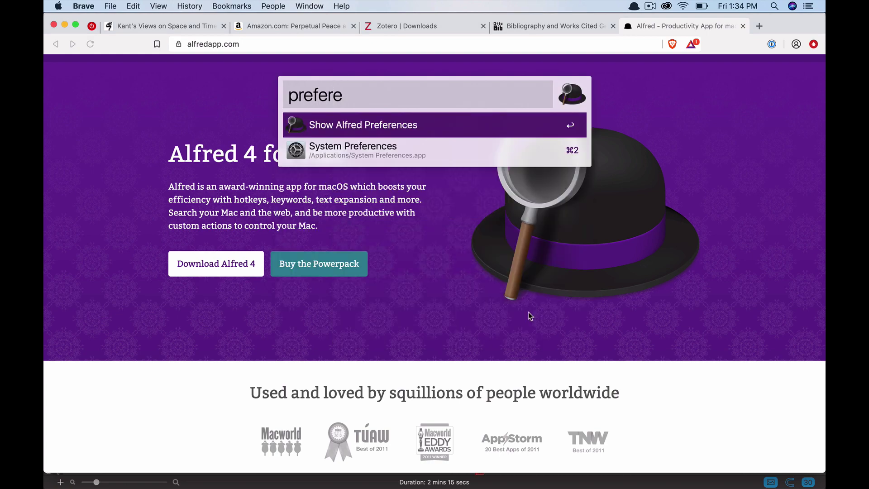
key(Return)
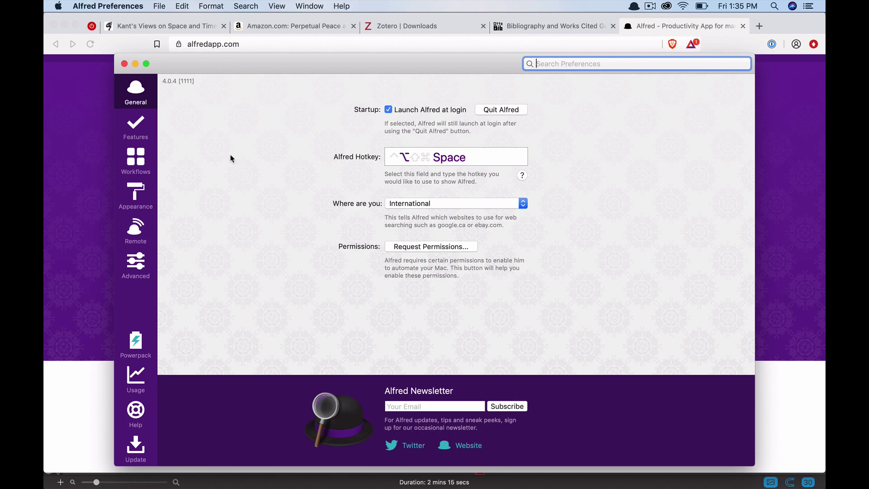
Turn on keeping plain text, images and file lists in Clipboard History.
click(139, 132)
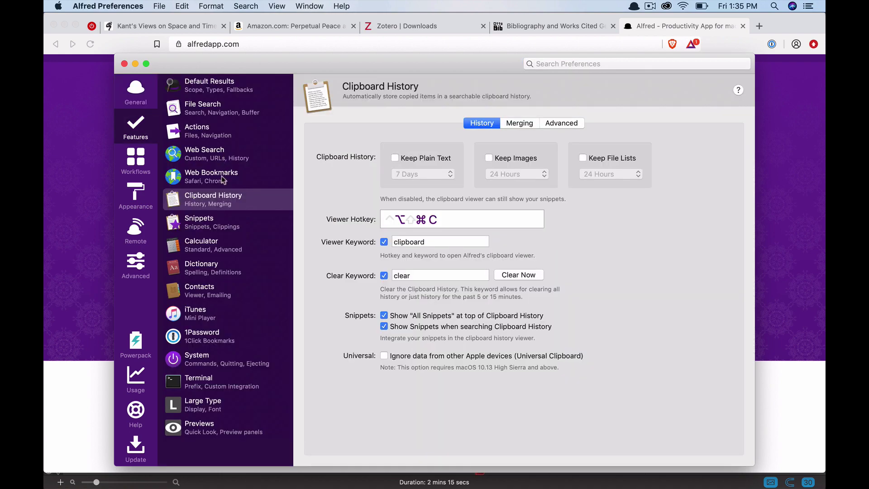
click(219, 199)
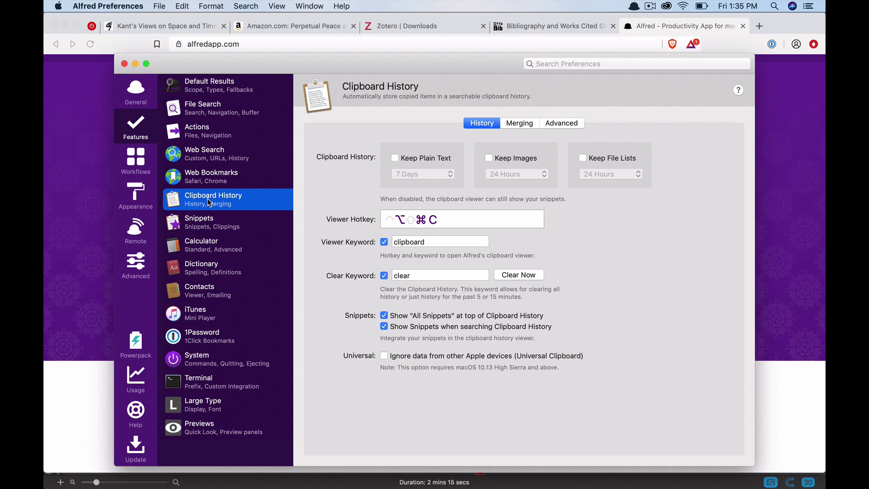
click(394, 162)
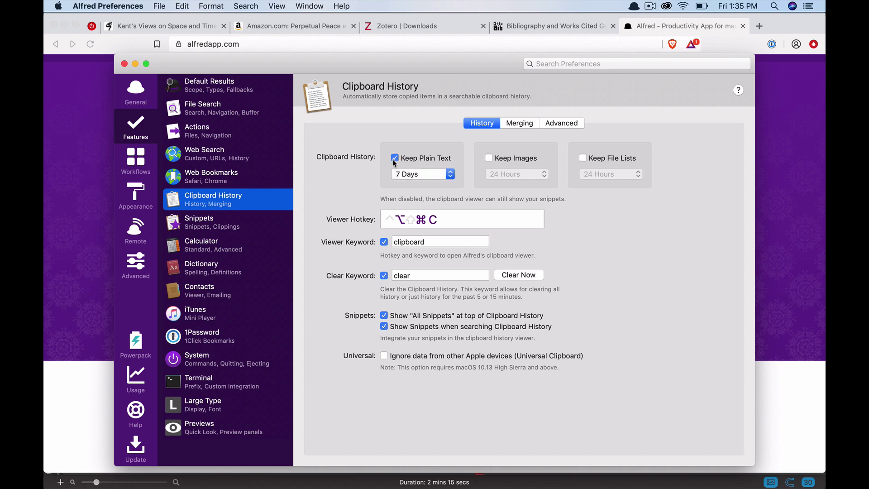
click(488, 158)
click(584, 159)
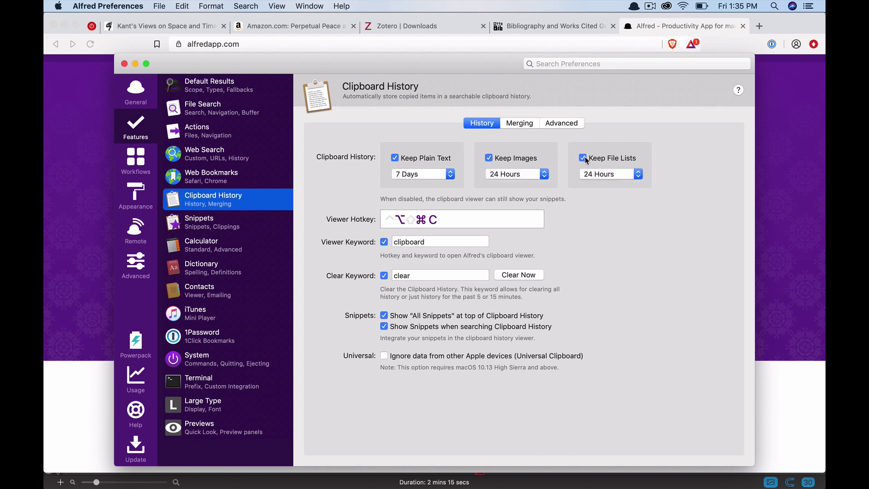
Set plain text, images and file lists retention to 3 Months each.
click(437, 173)
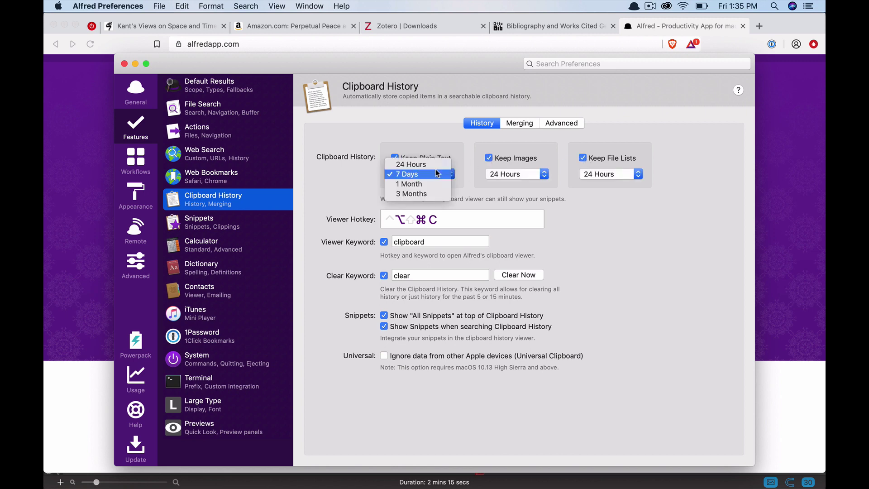
click(433, 193)
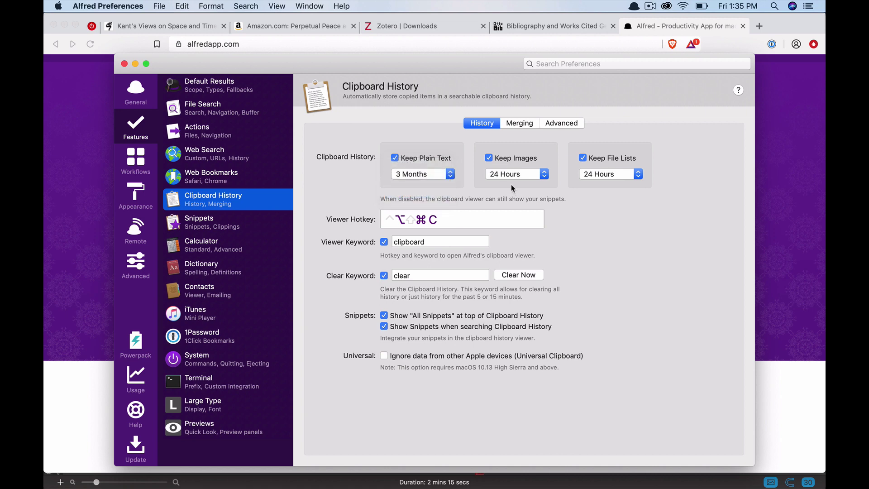
click(515, 178)
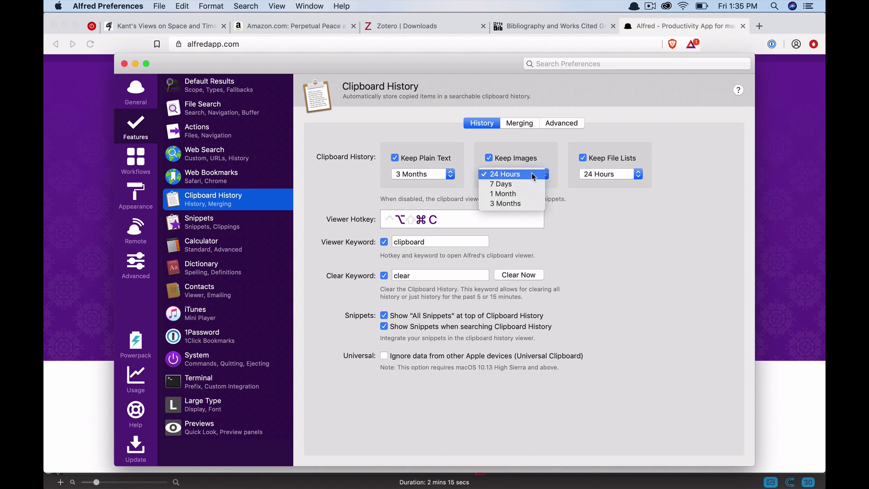
click(527, 204)
click(612, 179)
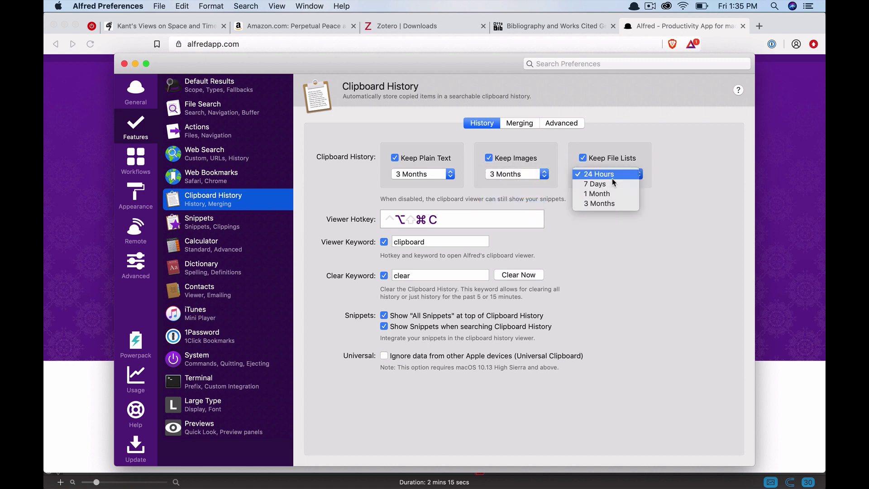
click(604, 203)
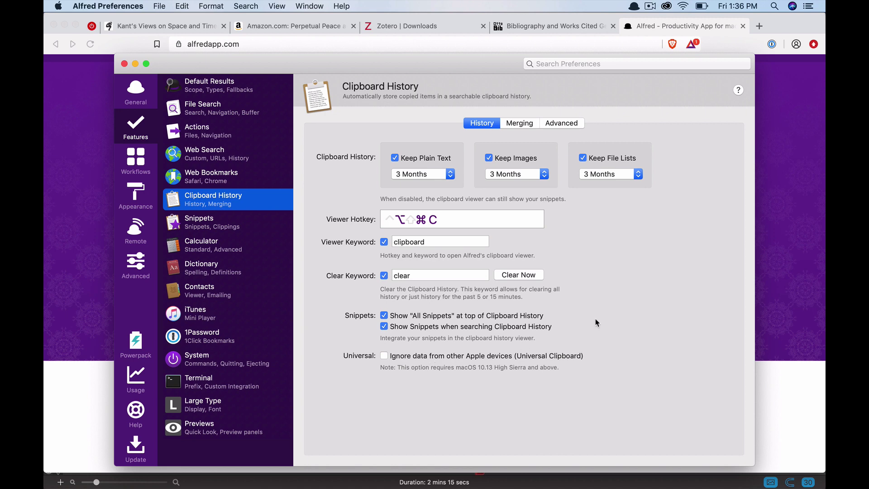
Enable fast append of selected text, merge back to the clipboard, and choose the appended-item separator.
click(520, 126)
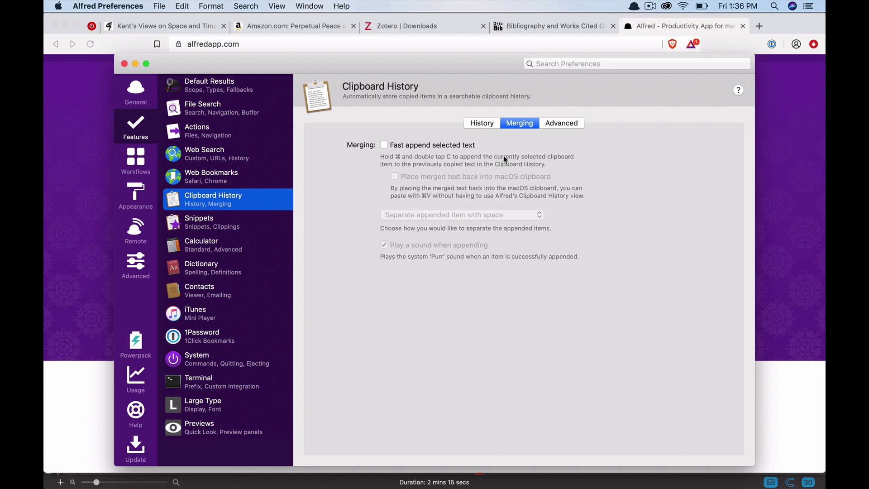
click(384, 145)
click(384, 145)
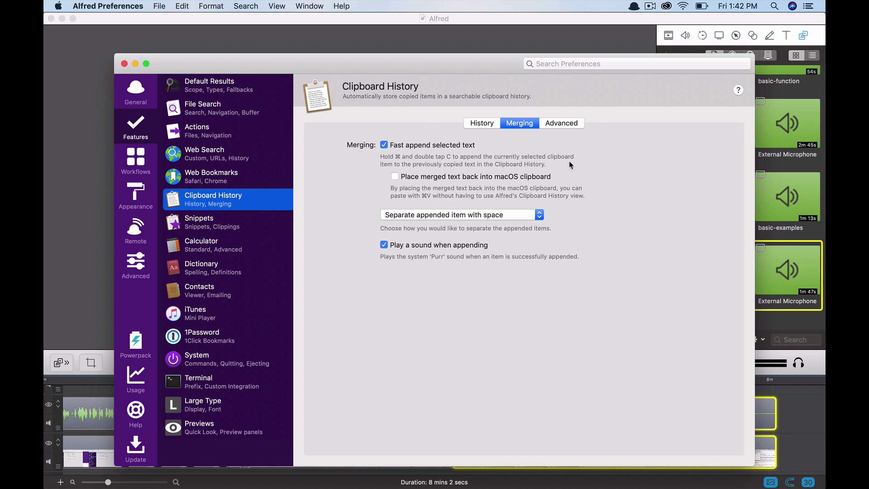
click(395, 177)
click(439, 216)
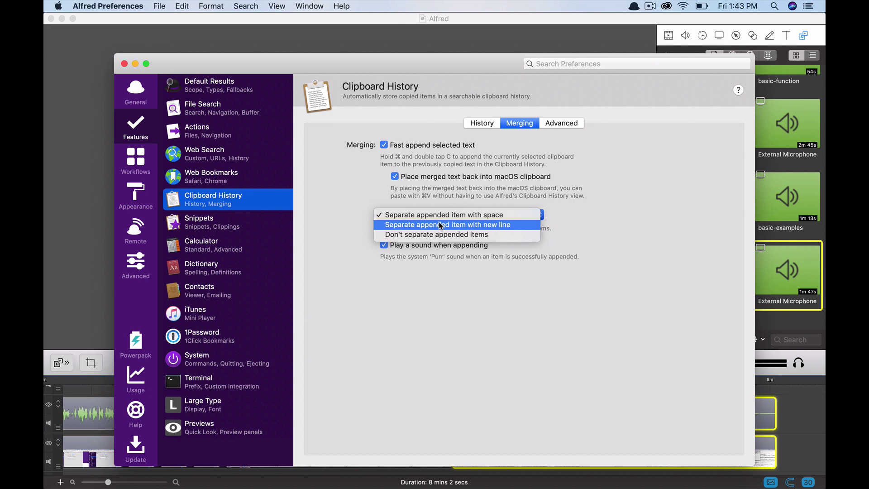
click(440, 225)
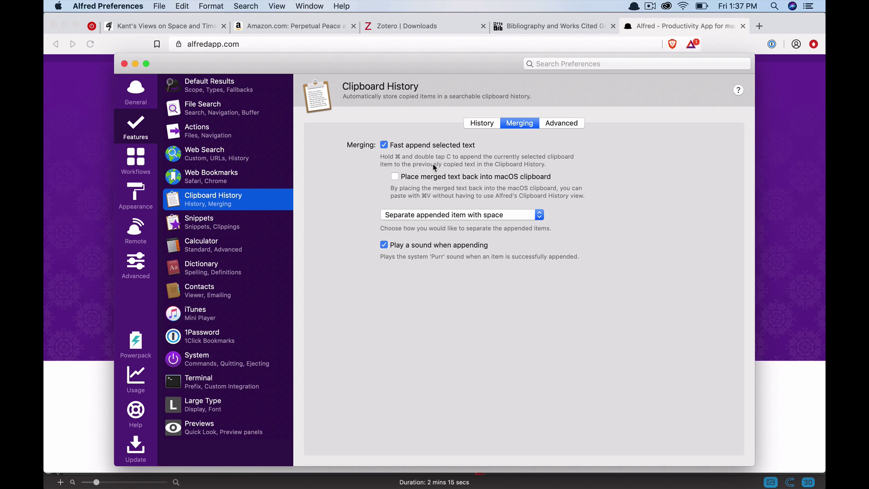
Review the Advanced clipboard history settings, then close Alfred Preferences with Cmd+W.
click(551, 127)
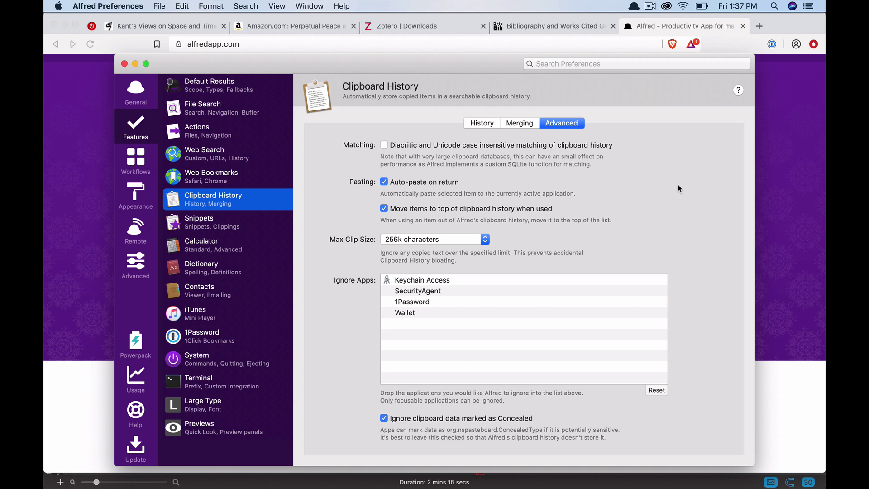
key(super+w)
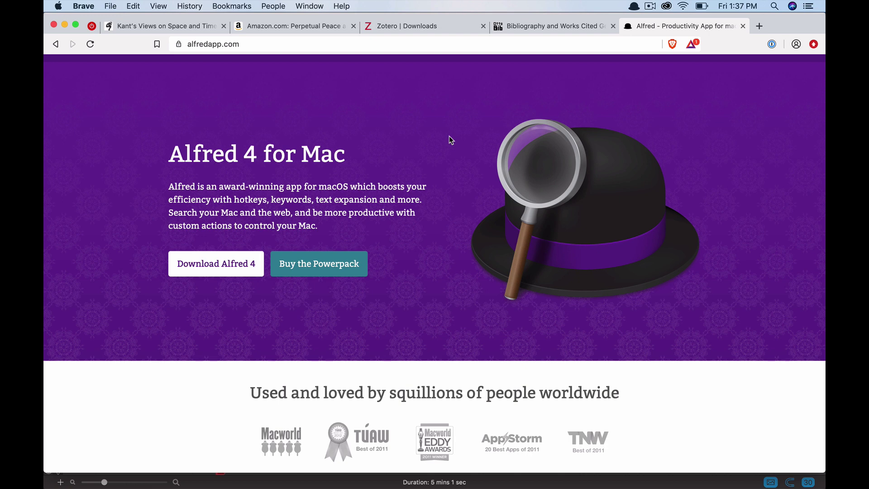
Check the clipboard history viewer, then select the alfredapp.com web address.
key(super+alt+c)
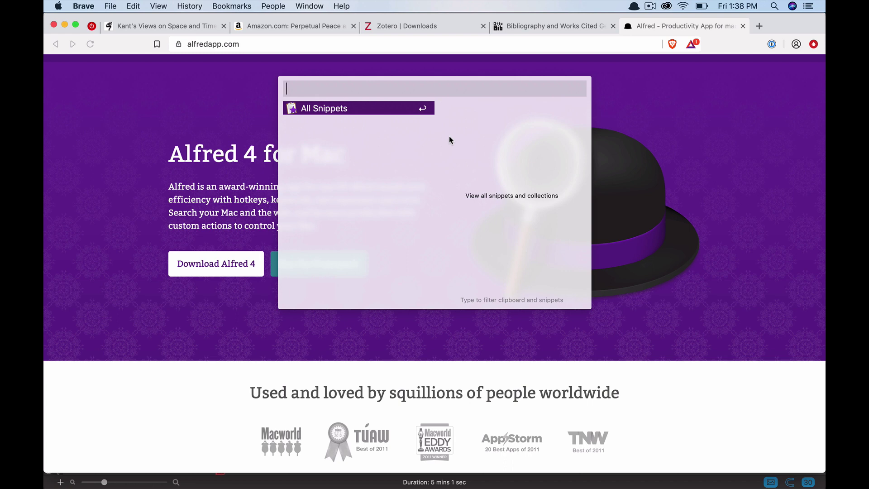
key(Escape)
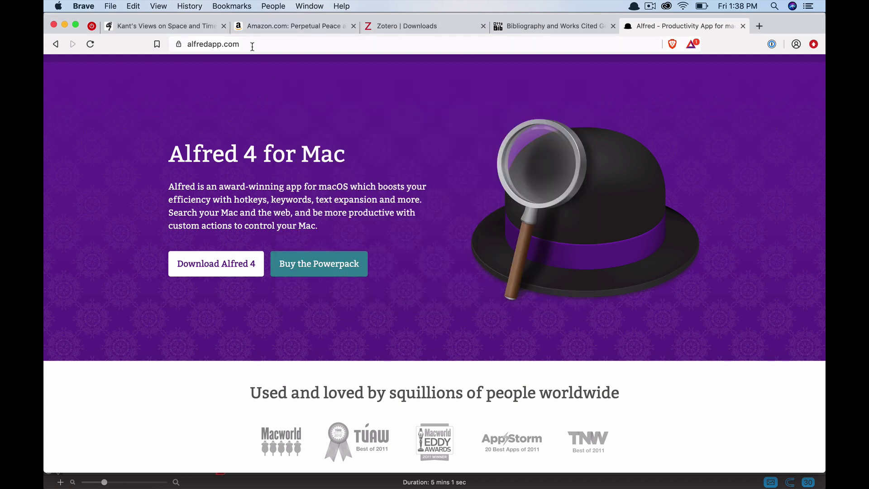
click(252, 44)
key(super+a)
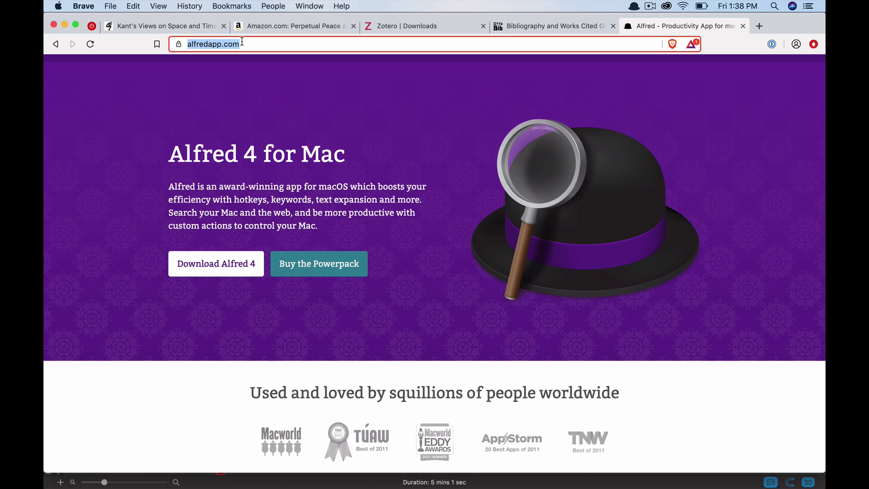
click(407, 137)
On the OttoBib tab, select the bibliography entry's end and the first NOTE text.
click(549, 28)
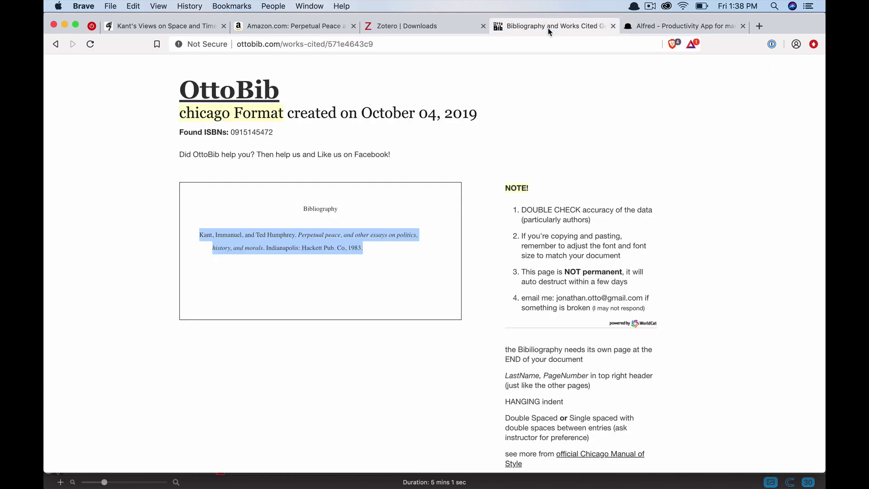
click(388, 245)
drag(364, 248, 200, 235)
click(522, 209)
drag(523, 208, 653, 208)
click(709, 208)
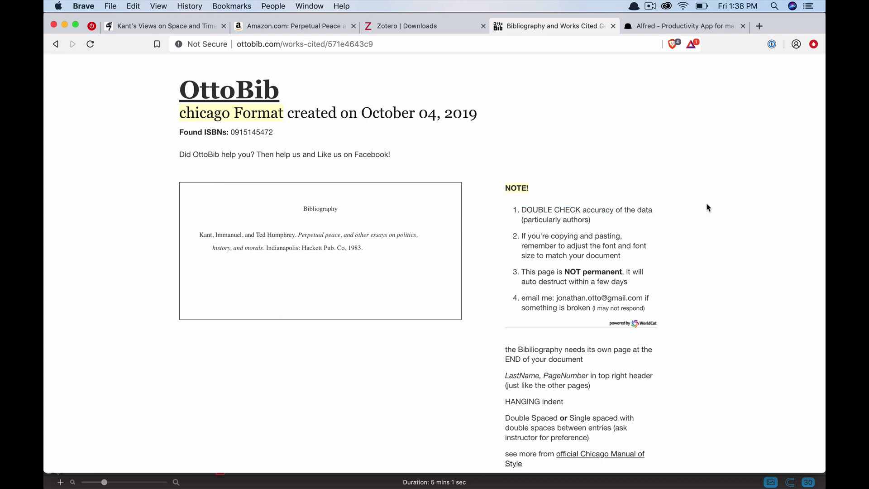
Open Alfred's clipboard history with Alt+Cmd+C to review the copied items.
key(alt+super+c)
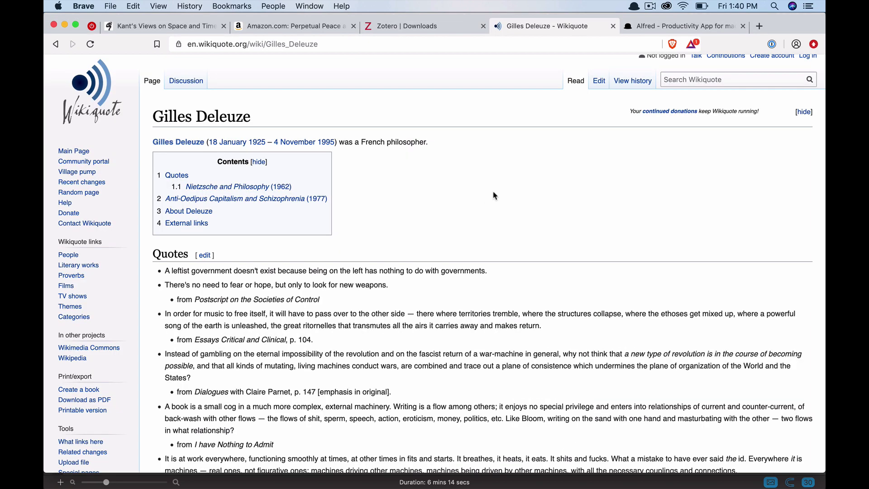
Copy the Deleuze quote from 'Instead of gambling' to 'States?'.
scroll(494, 195, down, 3)
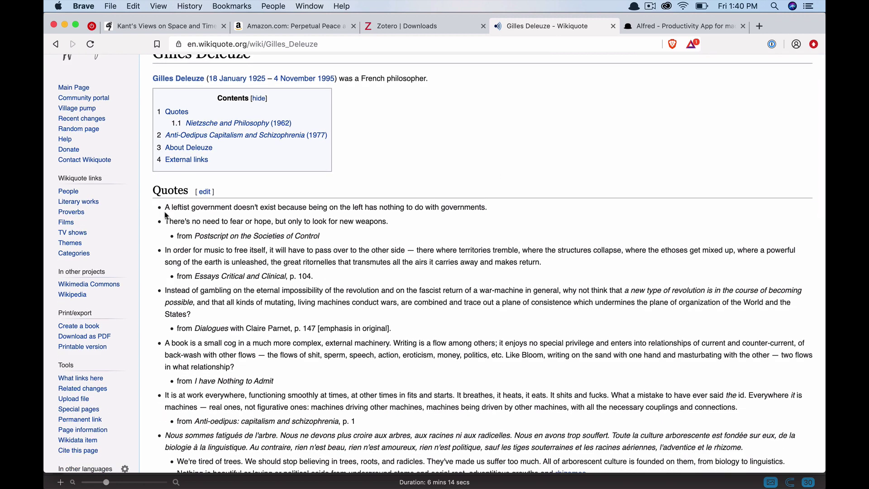
drag(165, 207, 492, 213)
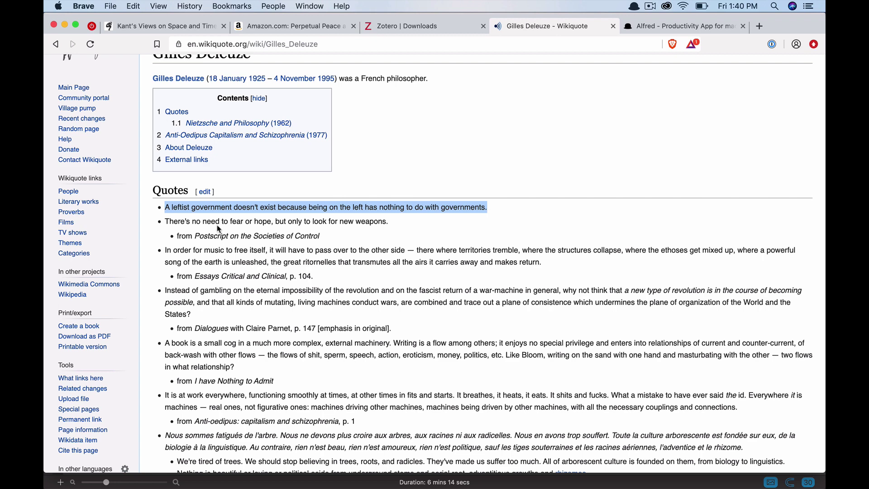
click(165, 221)
drag(165, 222, 389, 221)
click(389, 221)
triple_click(388, 221)
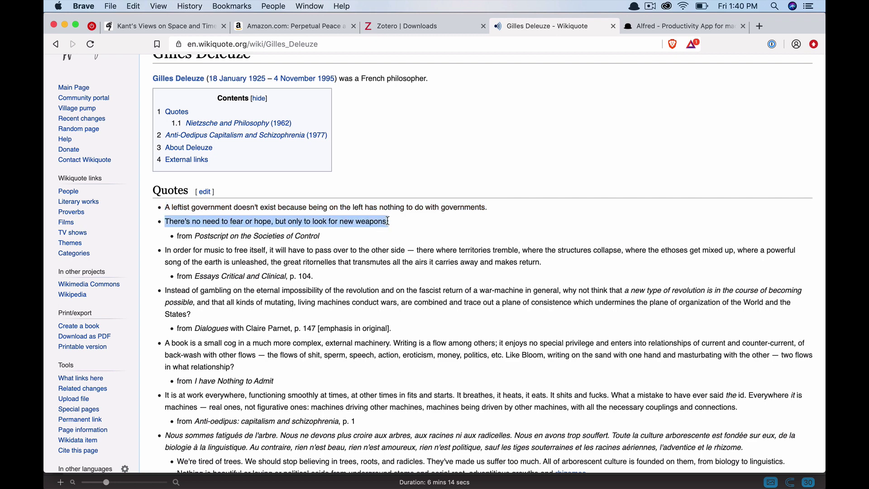
drag(165, 293, 204, 312)
key(super+c)
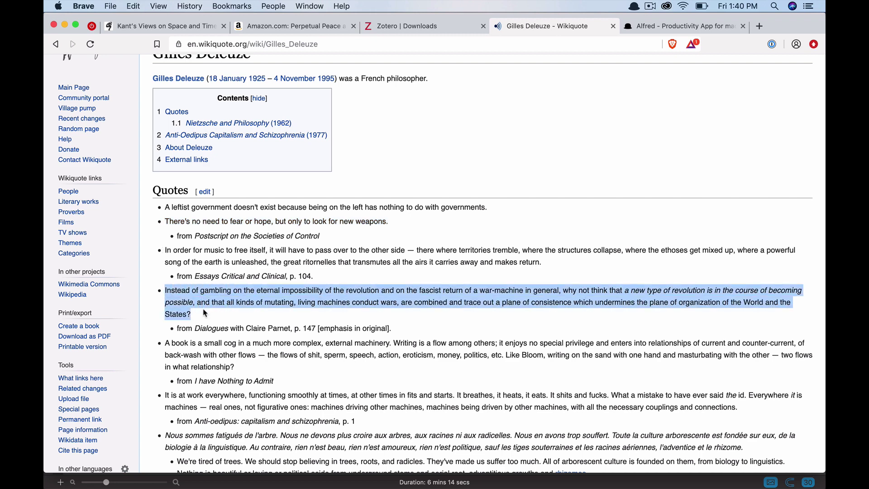
Browse the clipboard history entries in Alfred, then dismiss the viewer.
click(544, 218)
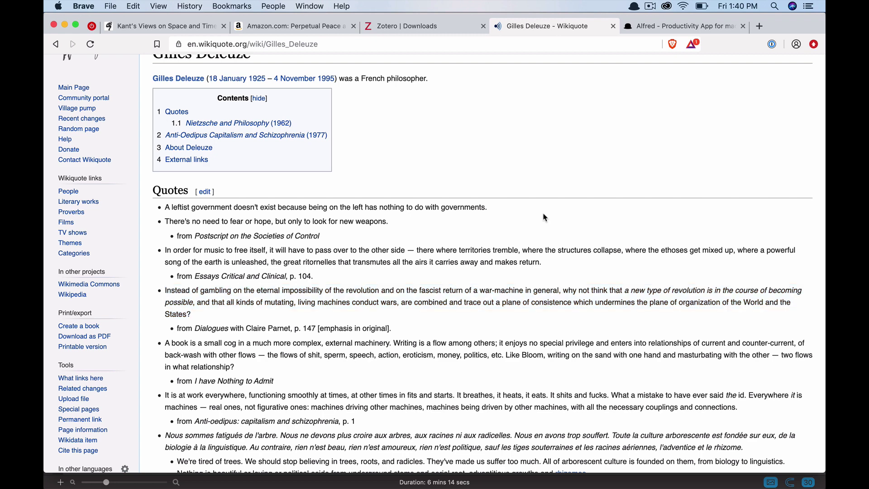
key(alt+super+c)
key(Down)
key(Down)
key(Down)
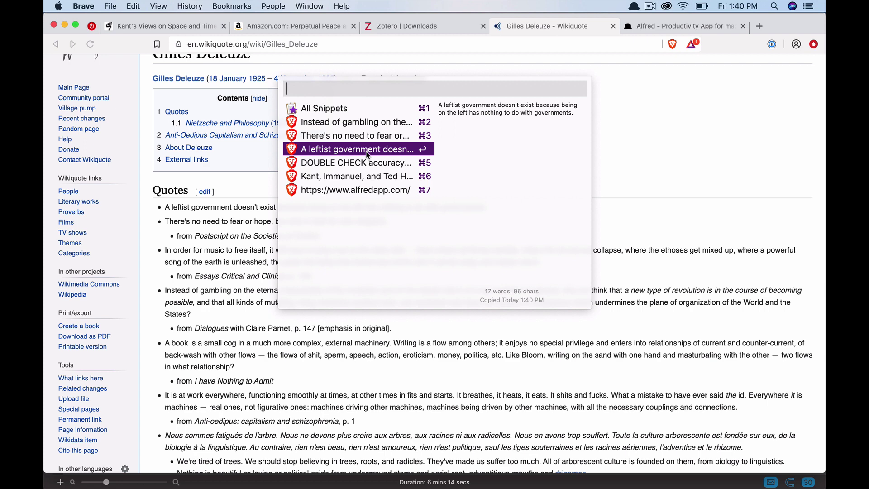
click(632, 209)
Select the leftist-government, 'There's no need to fear', music and 'Instead of gambling' quotes, merging each into Alfred's clipboard.
scroll(632, 205, down, 3)
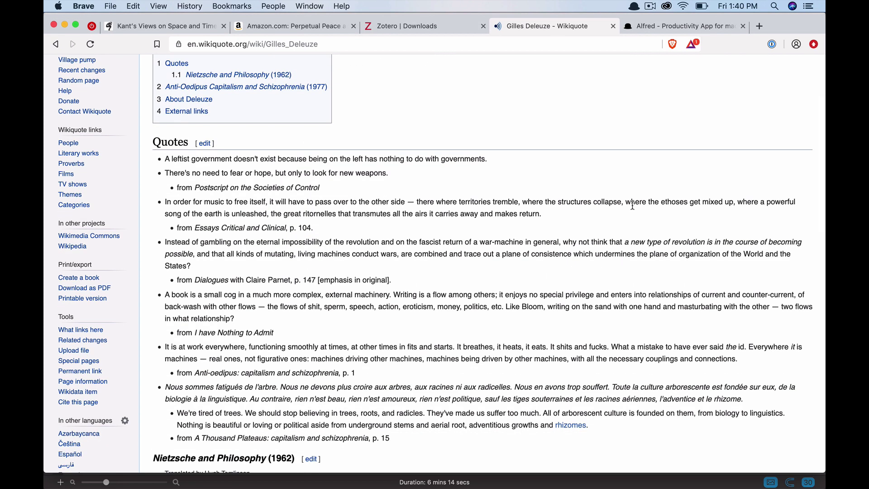
scroll(632, 204, down, 1)
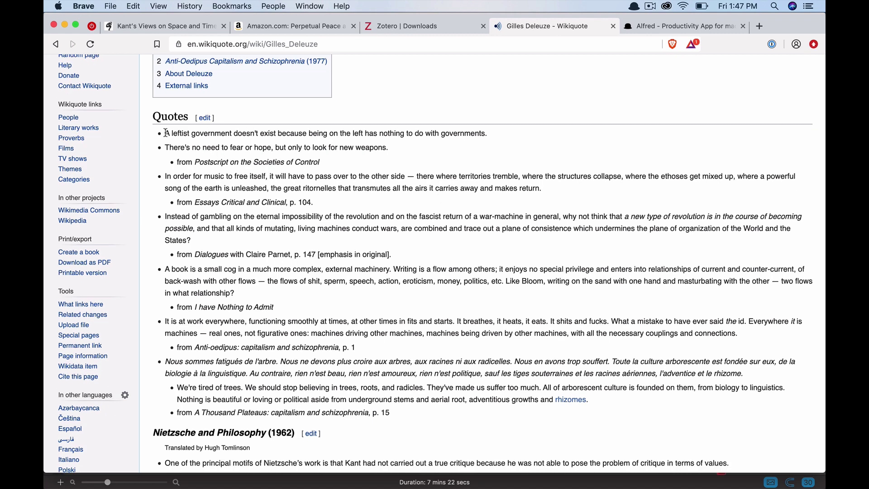
drag(359, 122, 493, 137)
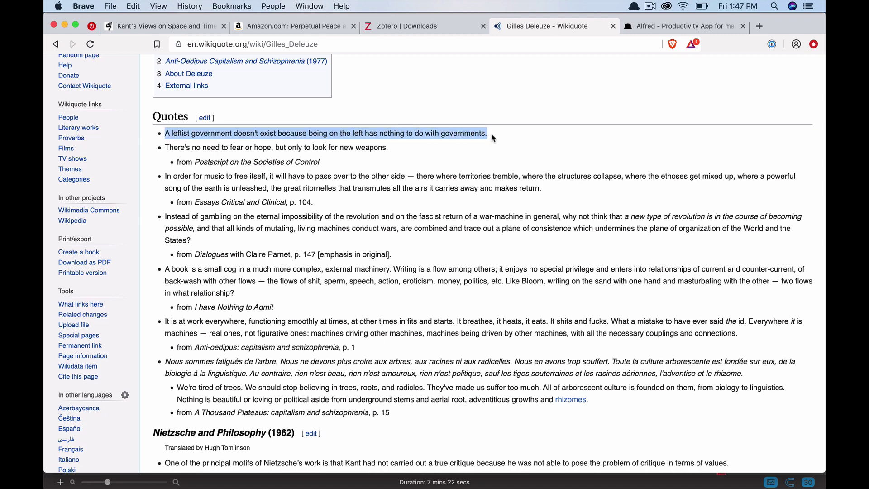
scroll(492, 138, down, 1)
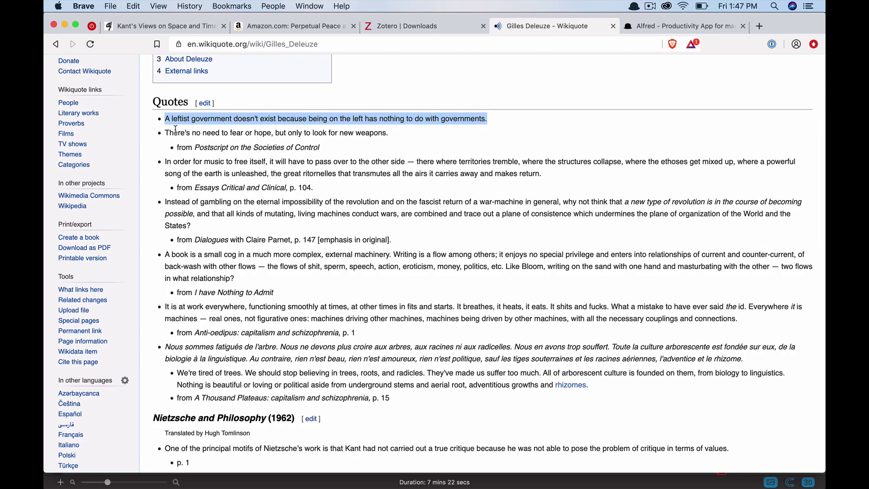
drag(165, 135, 388, 134)
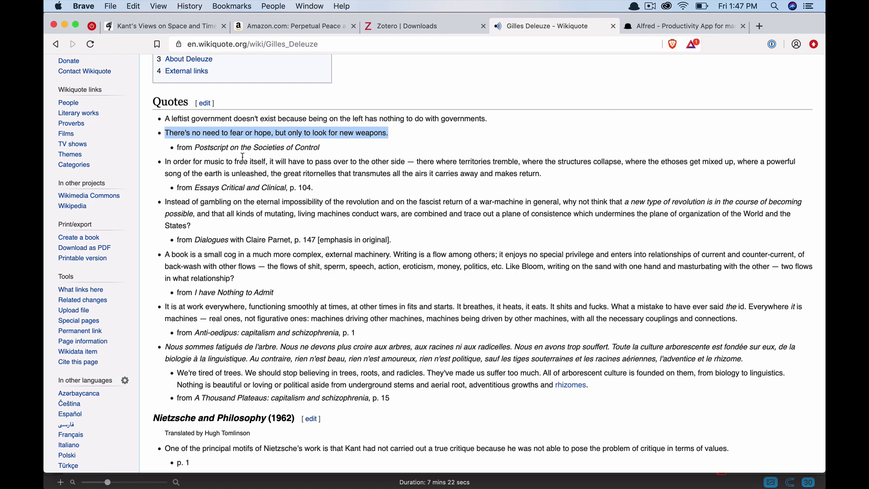
click(166, 161)
drag(166, 161, 551, 174)
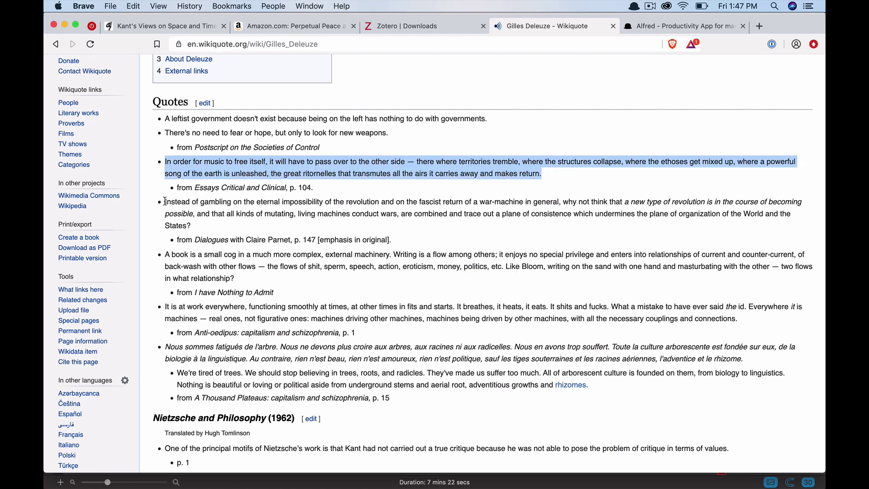
drag(165, 201, 209, 225)
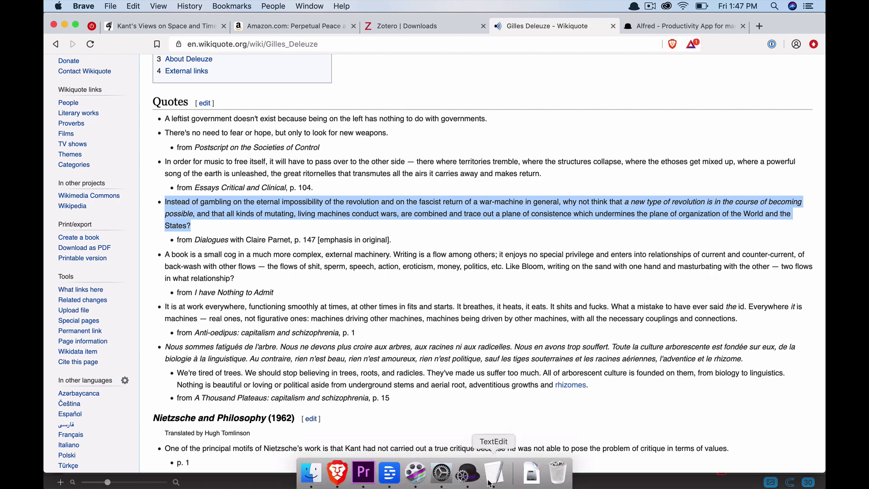
Paste the merged quotes into a new TextEdit document and break them into four separate paragraphs.
click(489, 483)
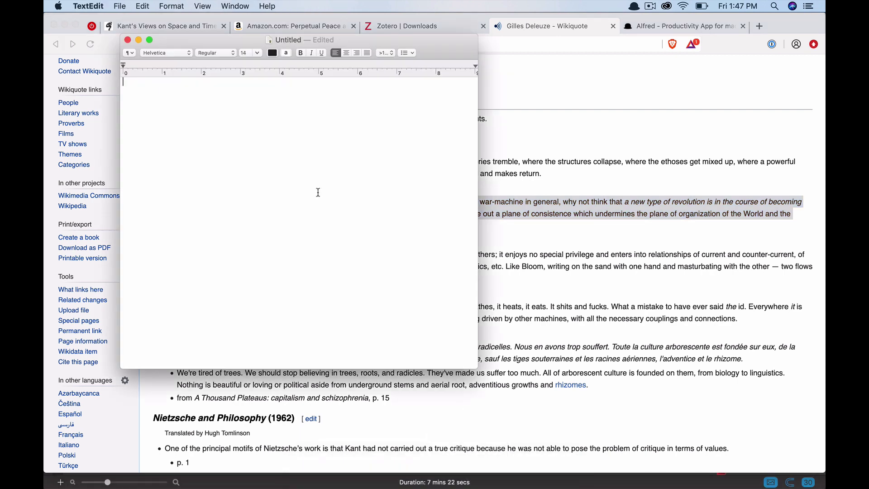
key(super+v)
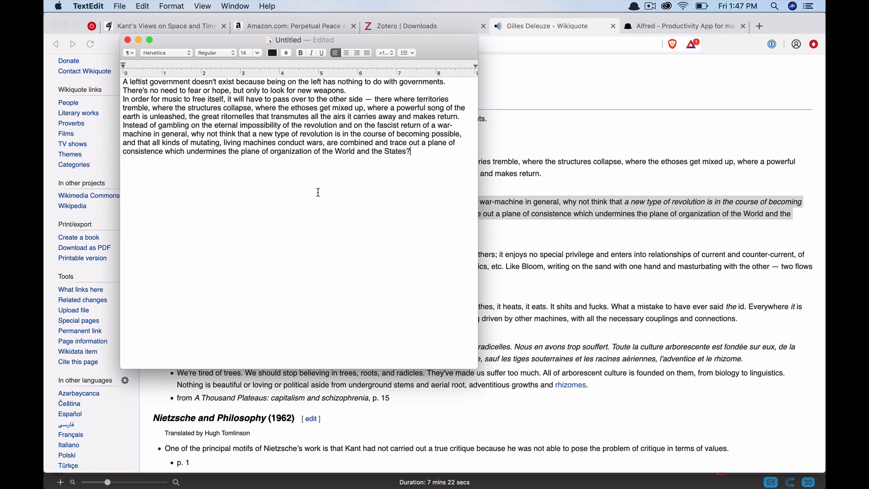
click(450, 85)
key(Return)
click(373, 102)
key(Return)
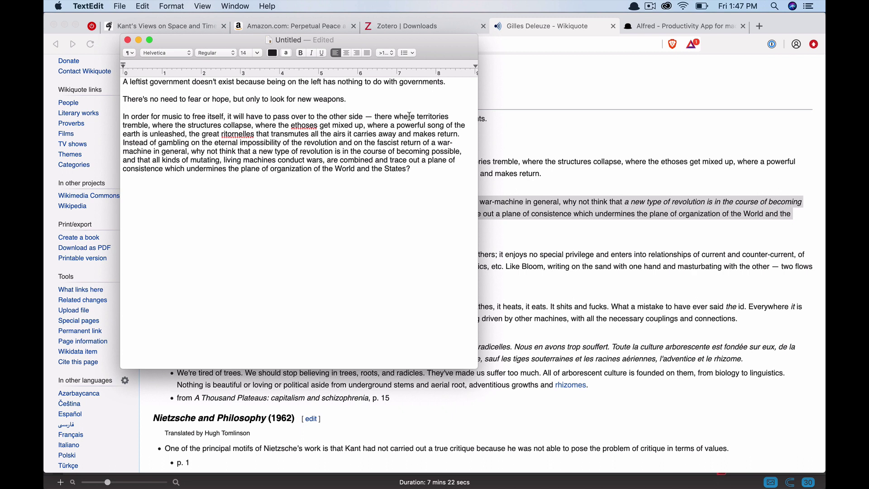
click(124, 143)
key(Return)
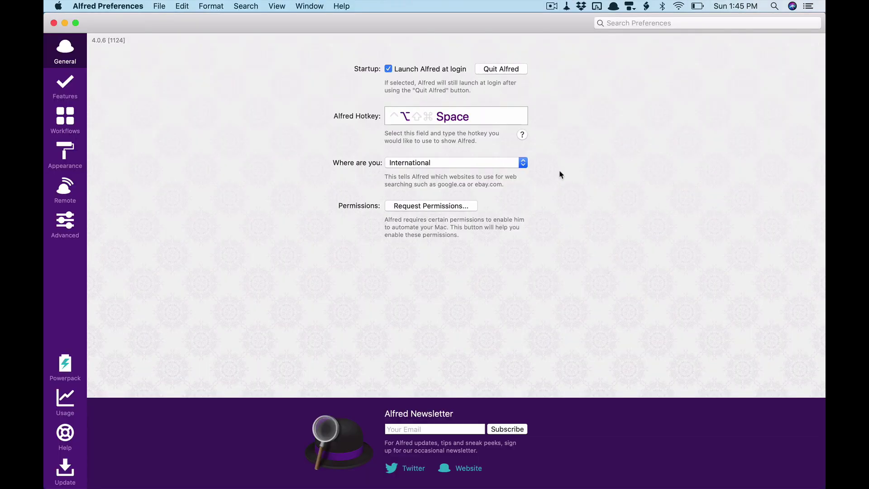
Turn on 'Paste word on action' in Alfred's Dictionary feature settings.
click(58, 87)
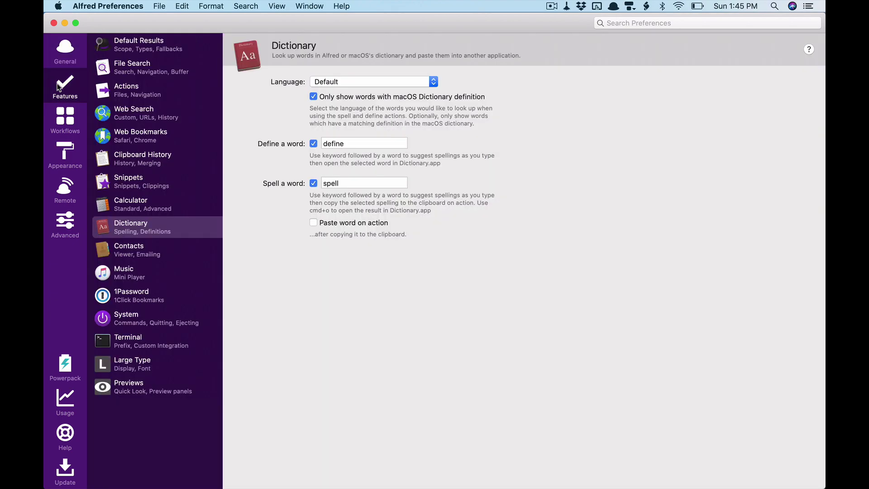
click(126, 231)
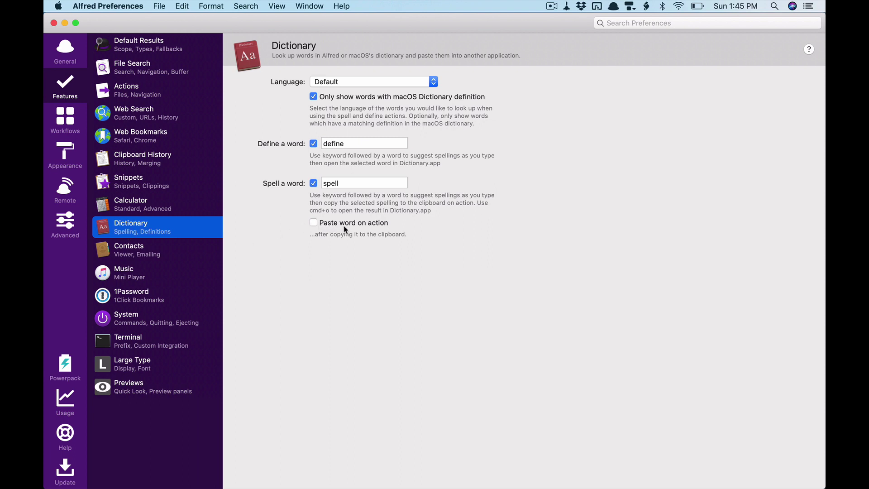
click(316, 225)
Type 'This is a corn' in the untitled Sublime Text file, then delete 'corn'.
mouse_move(409, 486)
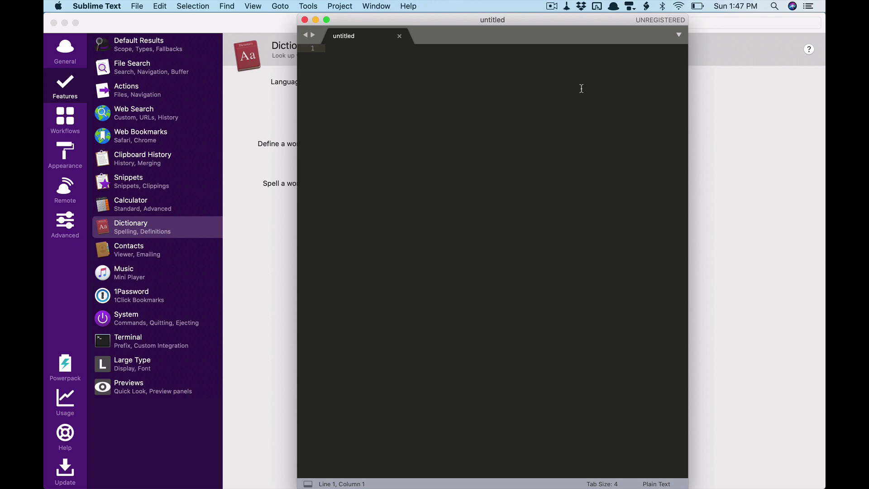
text(This is a corn)
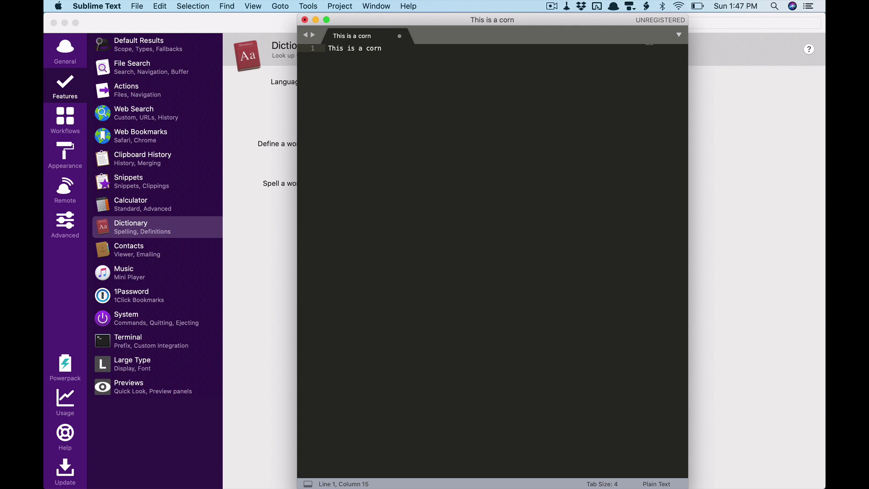
key(BackSpace)
key(BackSpace)
key(BackSpace)
key(BackSpace)
Look up 'cornucop' with Alfred's spell keyword and paste 'cornucopia' into the line.
key(alt+space)
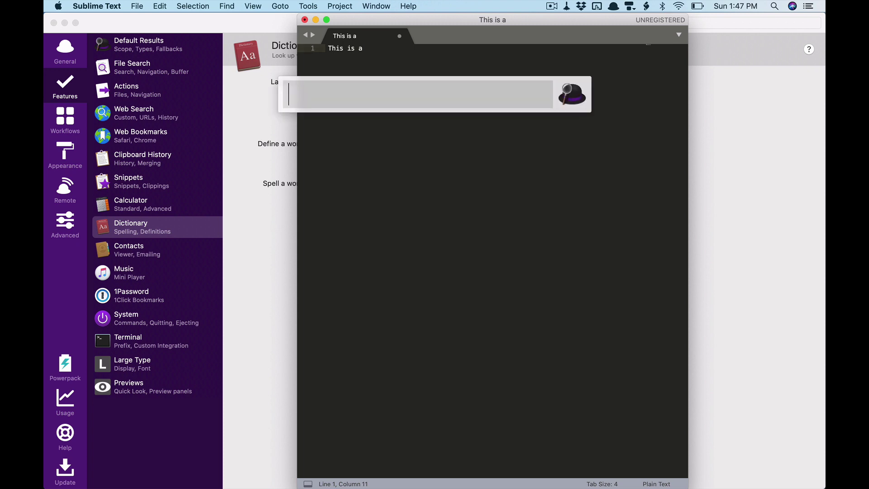
text(spell)
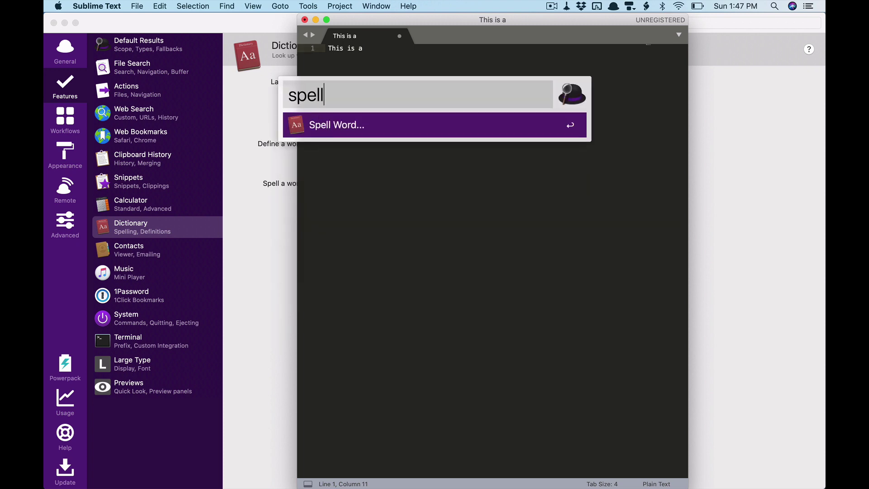
text( cor)
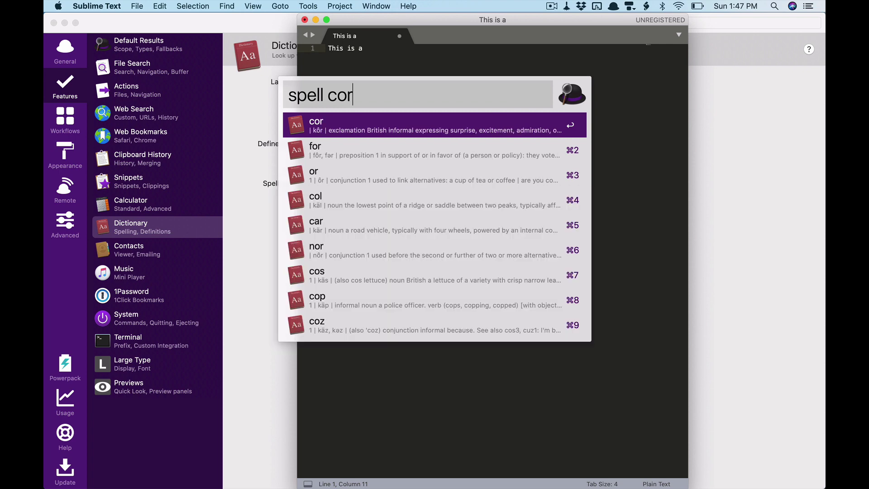
text(nucop)
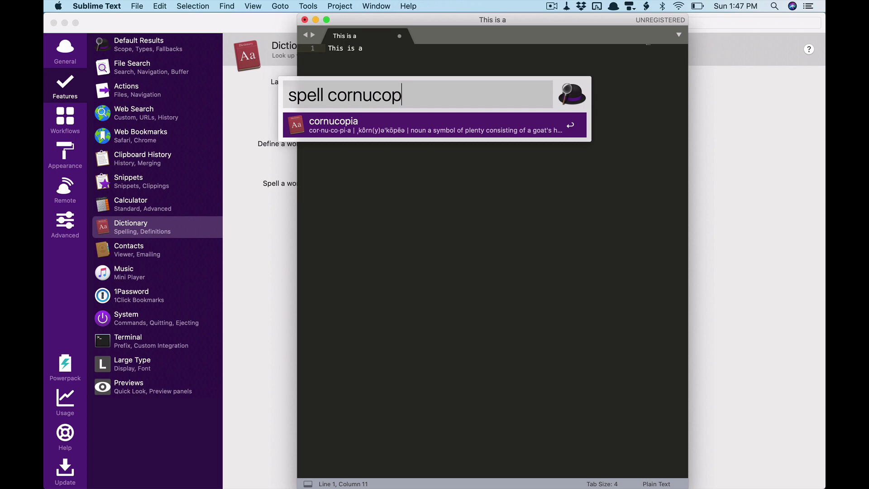
key(Return)
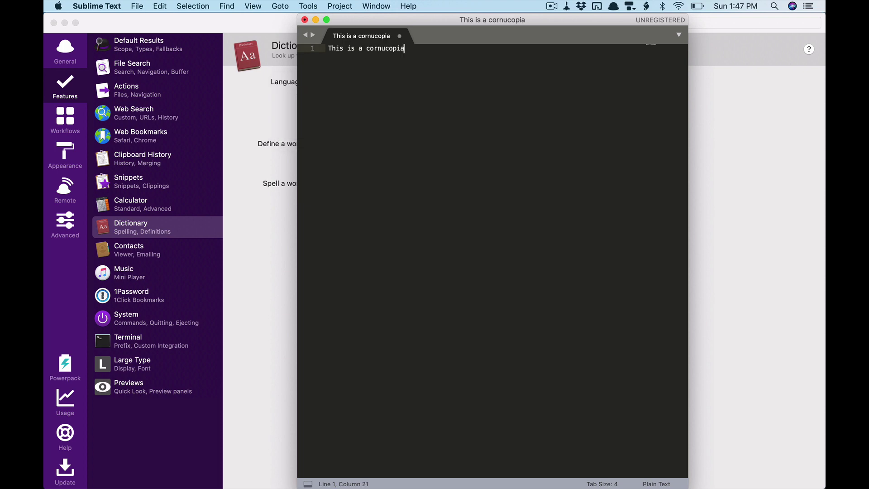